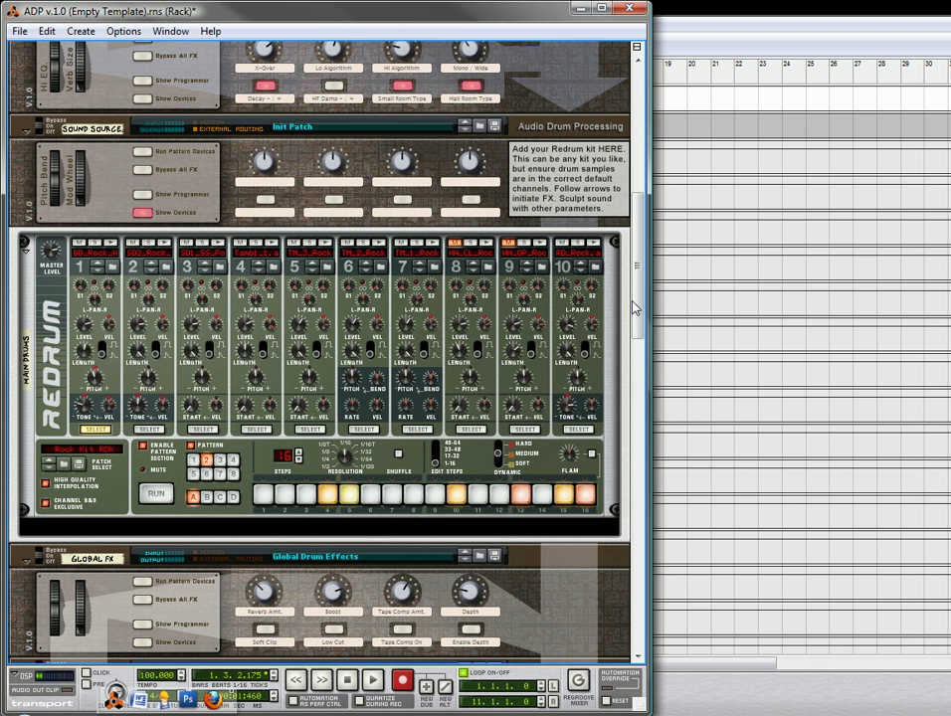
Load 'ADP v.1.0 (with Electro Drums).rns' from the ADP folder through the Song Browser.
left_click_drag(638, 255, 646, 494)
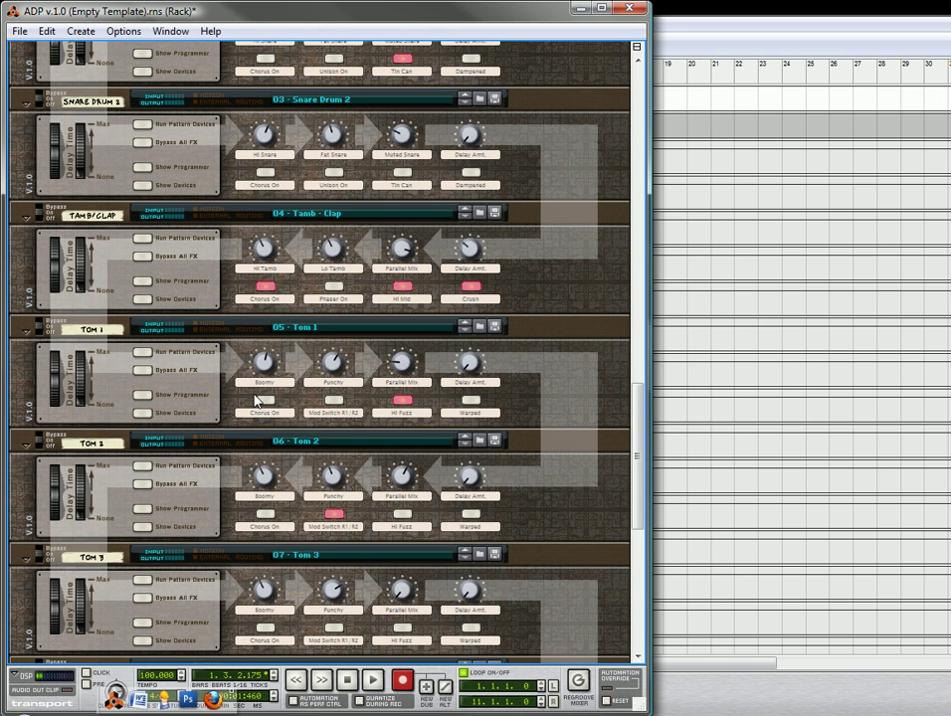
left_click_drag(639, 419, 646, 381)
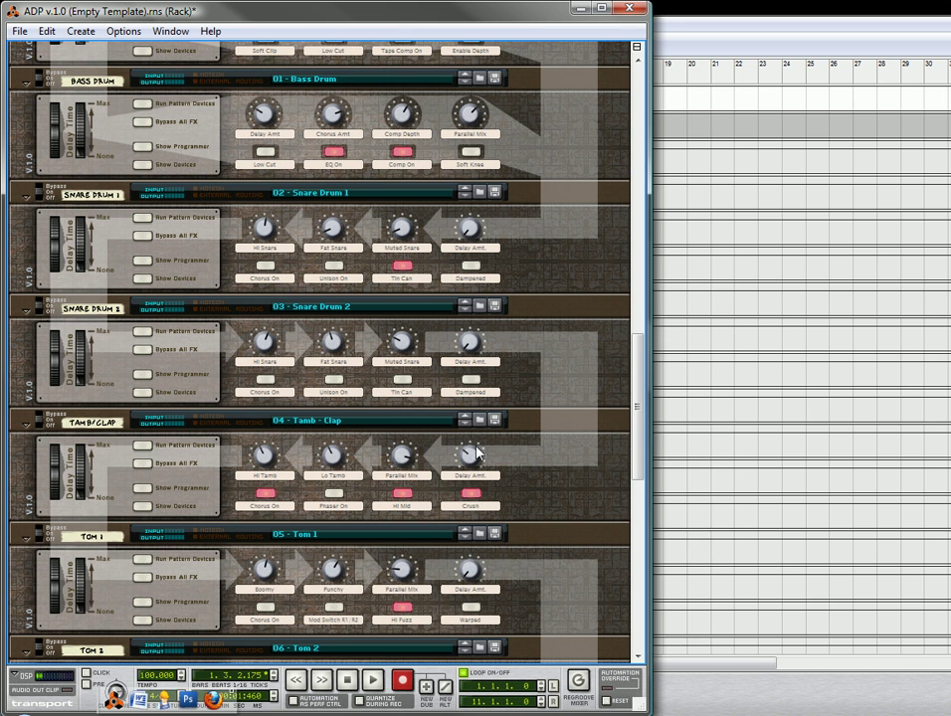
left_click_drag(642, 364, 644, 413)
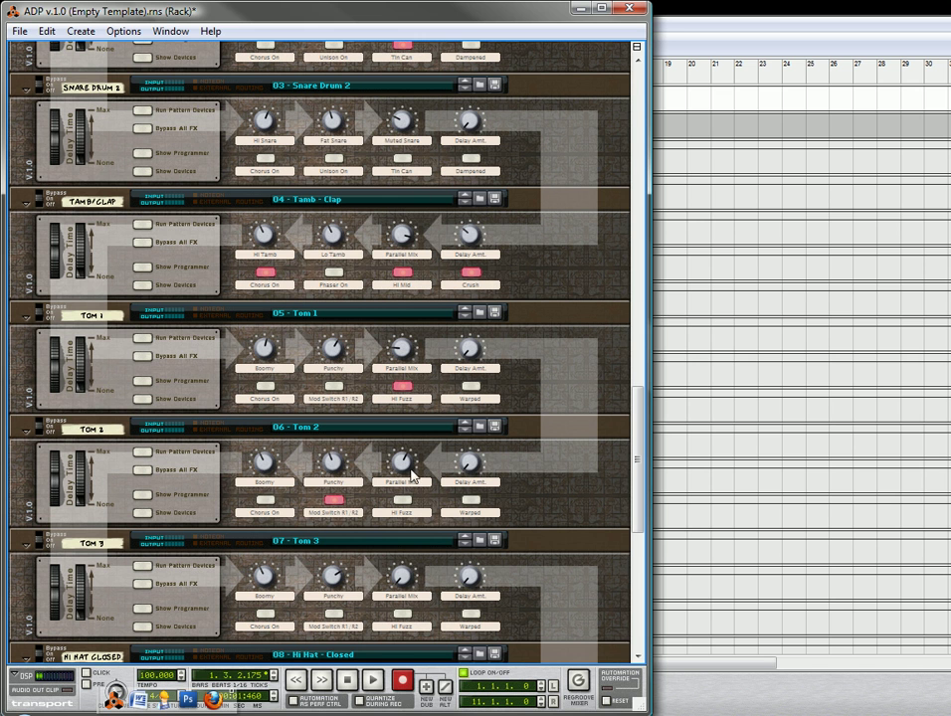
left_click_drag(644, 453, 644, 240)
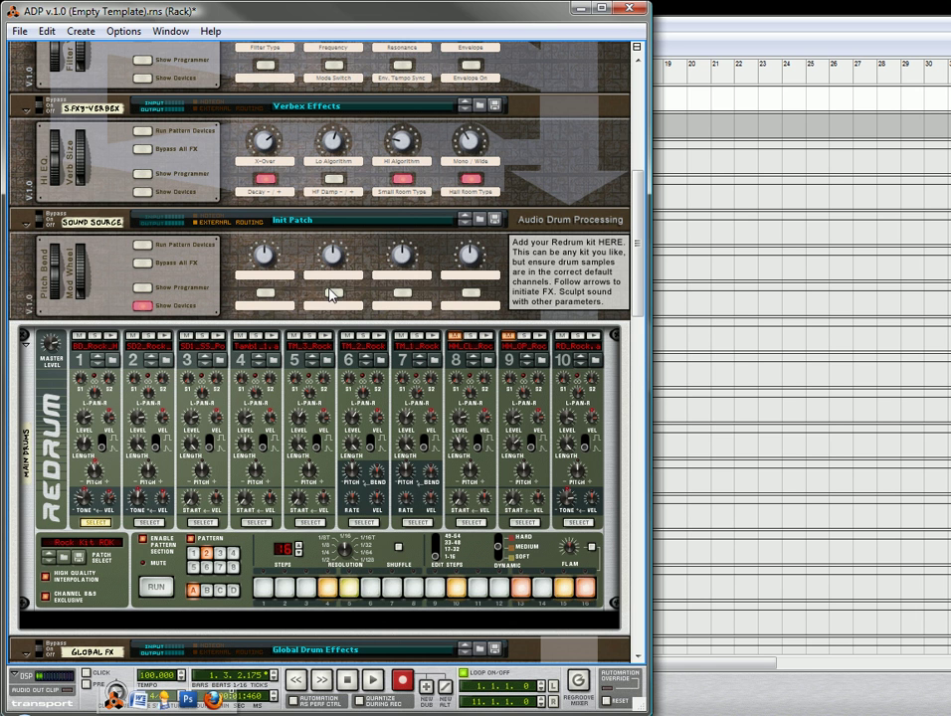
left_click(19, 30)
left_click(52, 77)
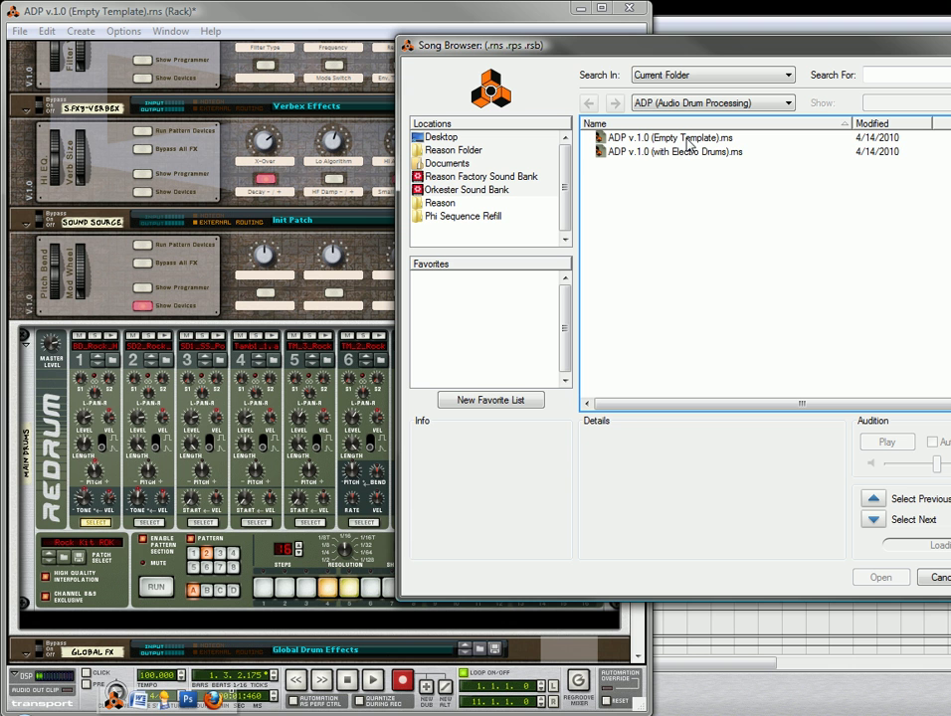
double_click(637, 161)
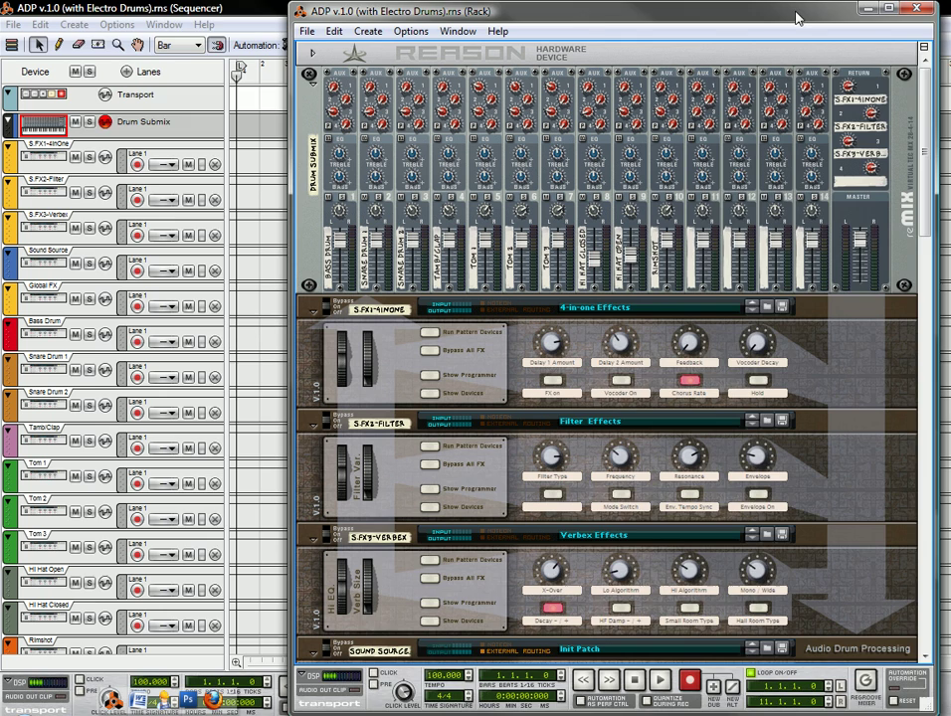
Move the rack window aside and bring the Electro Drums rack to the front.
left_click_drag(795, 17, 590, 17)
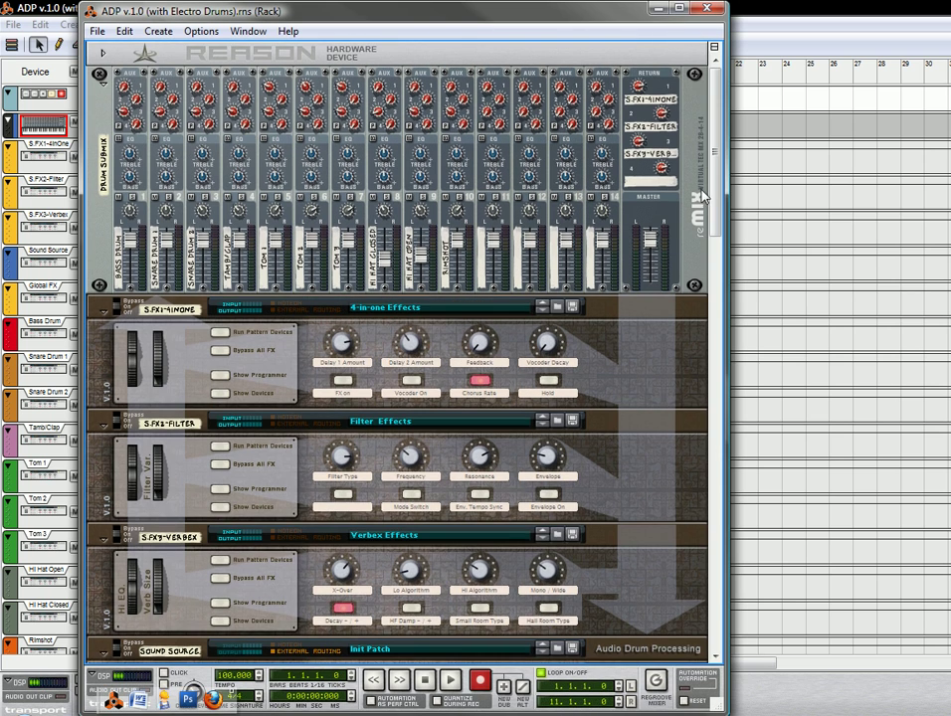
left_click_drag(718, 193, 720, 303)
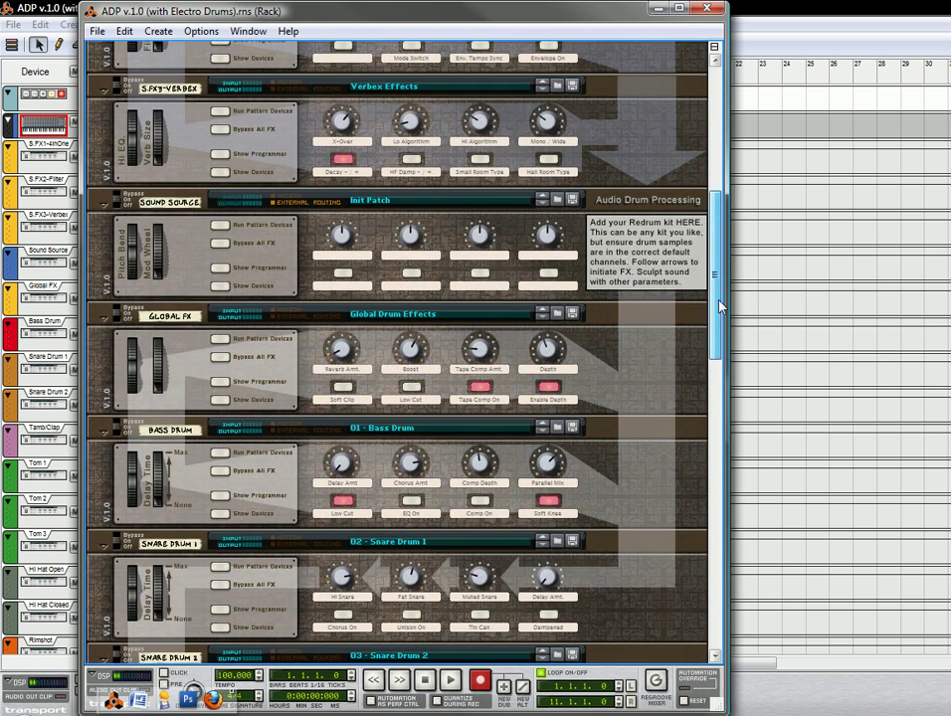
left_click(220, 287)
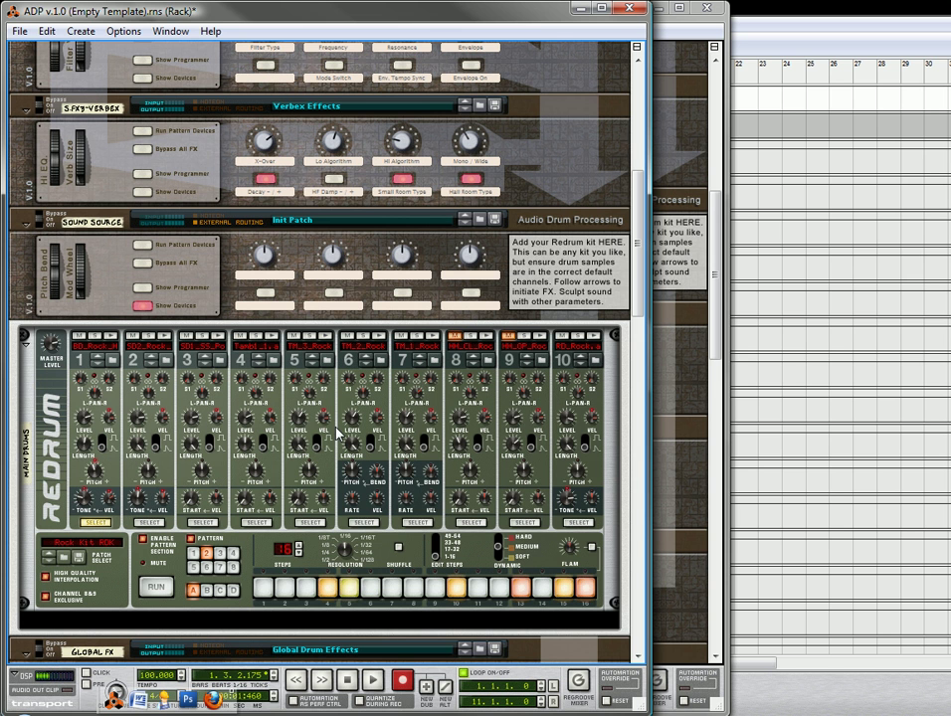
left_click(683, 315)
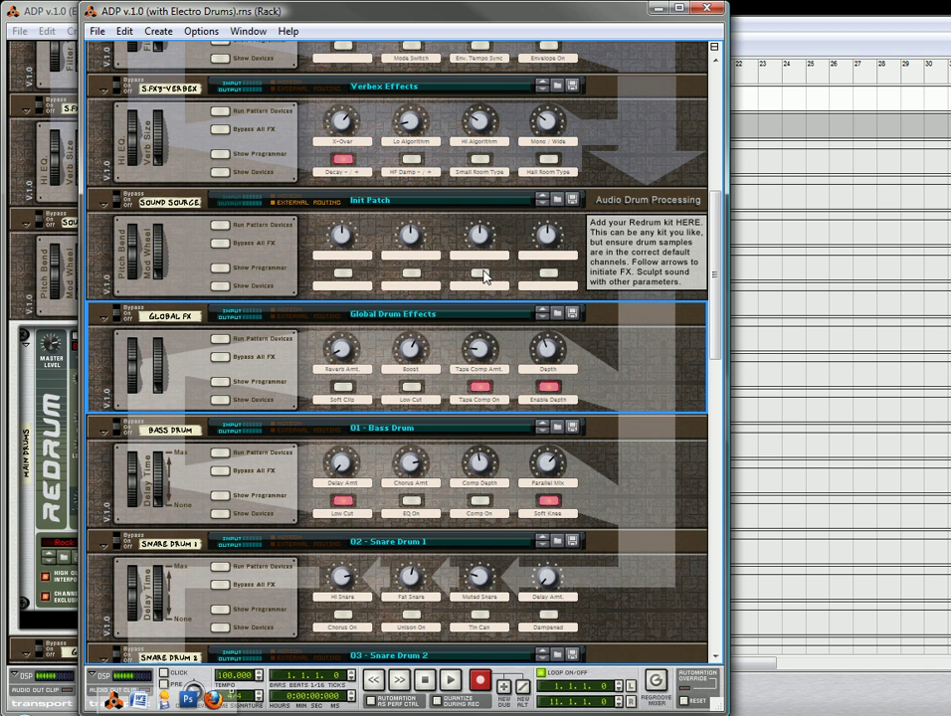
Show the Sound Source combinator's devices to reveal its Redrum, Spider CV splitters and Thors.
left_click(219, 286)
scroll(260, 290, "down", 5)
scroll(275, 367, "down", 3)
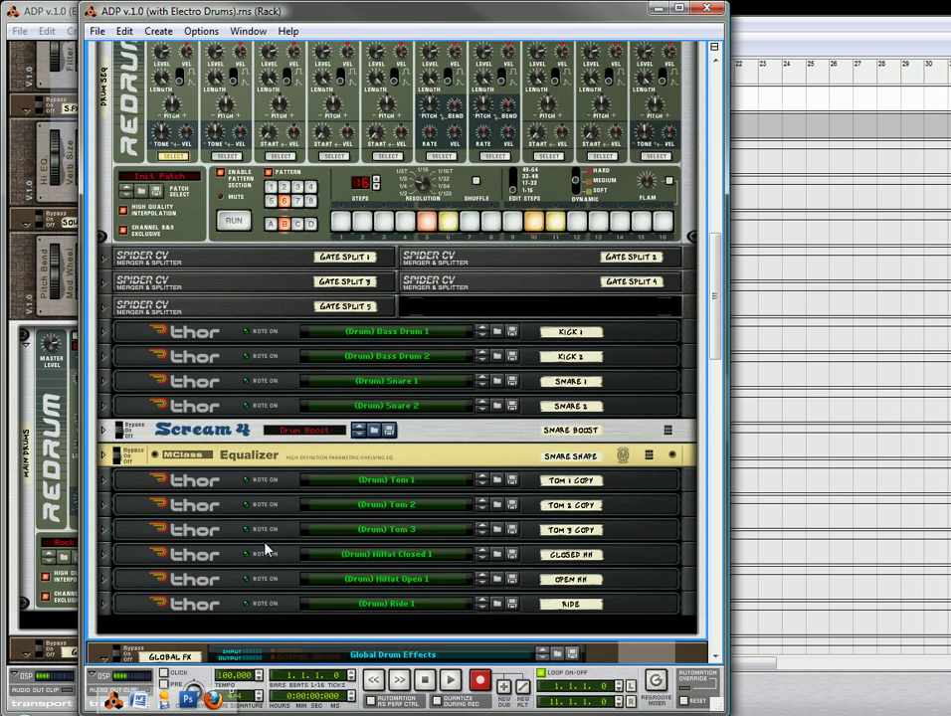
scroll(267, 460, "up", 3)
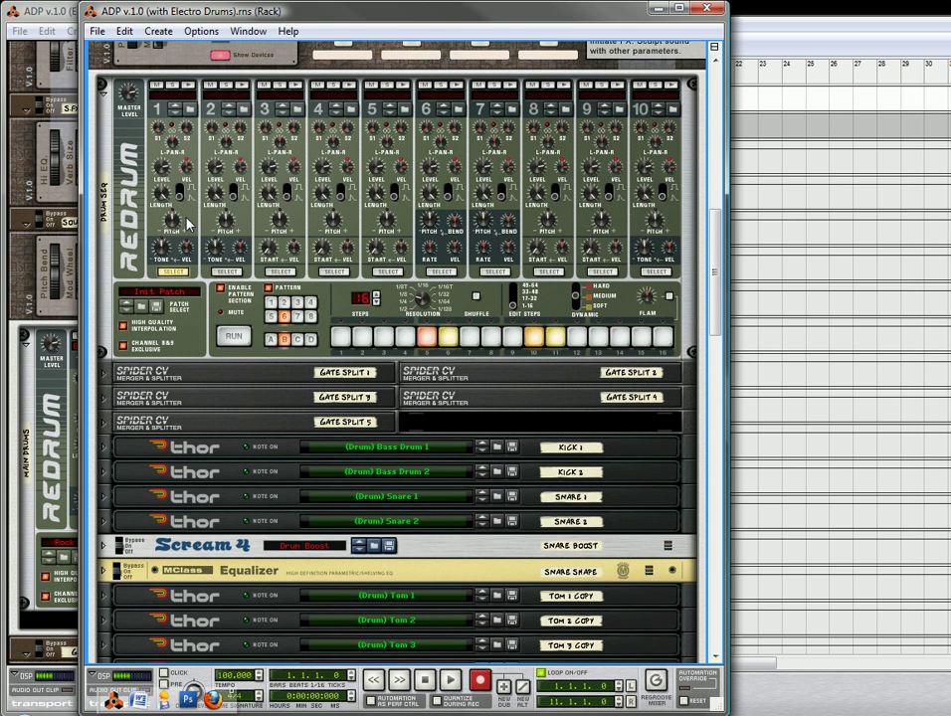
key("Tab")
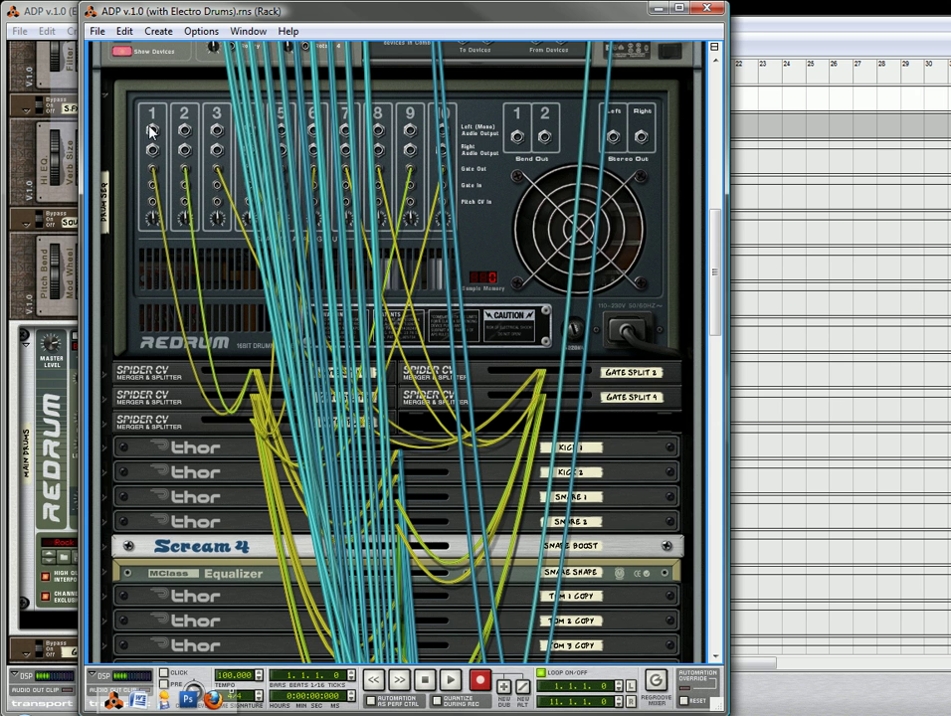
scroll(155, 153, "down", 5)
scroll(182, 172, "down", 3)
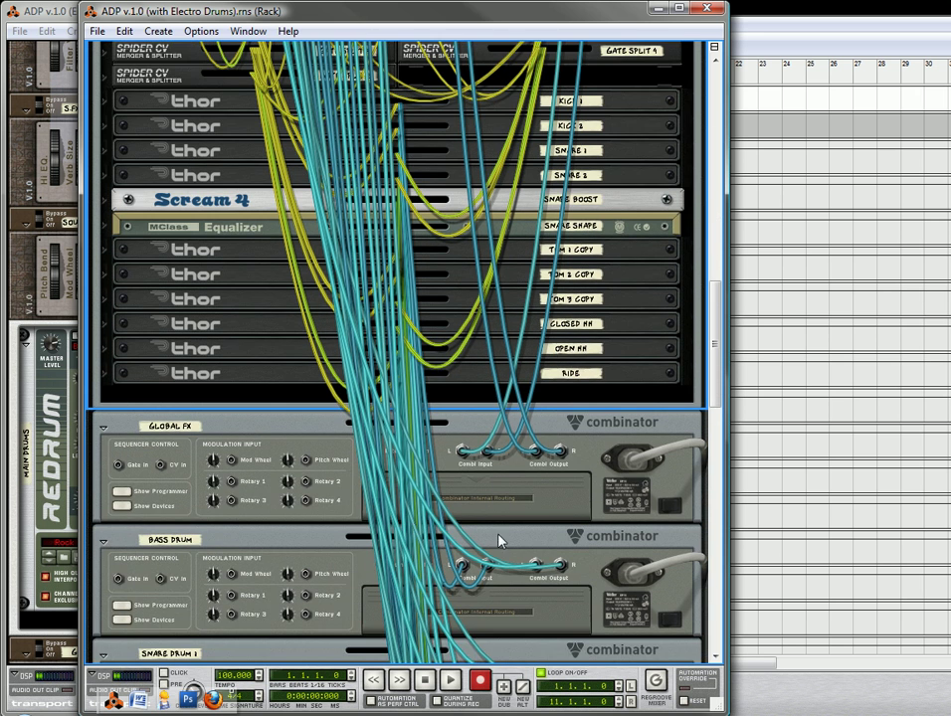
scroll(378, 281, "up", 1)
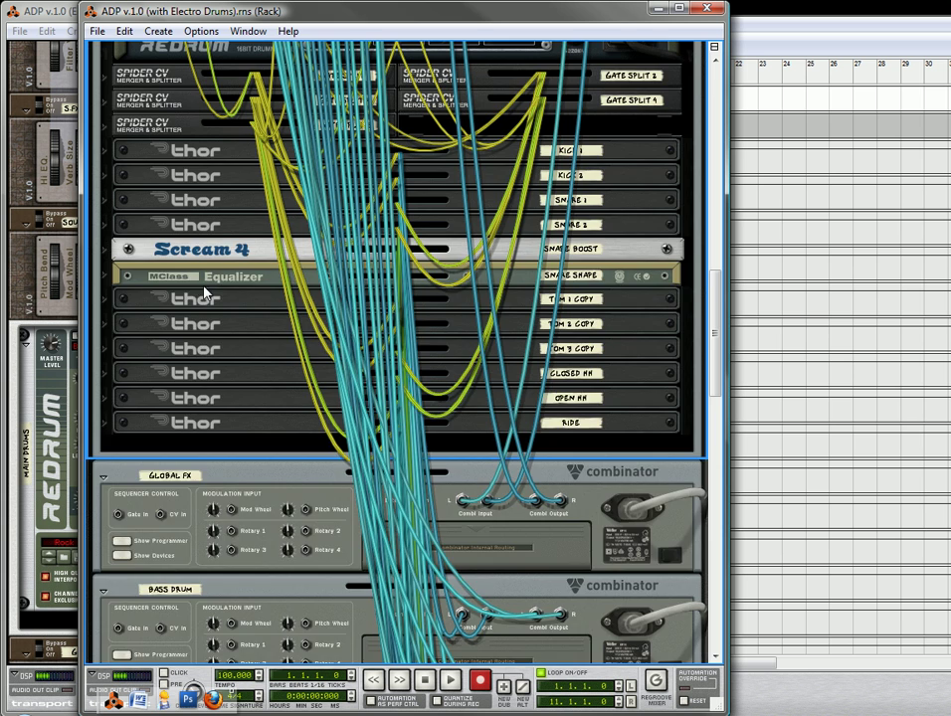
scroll(204, 291, "up", 7)
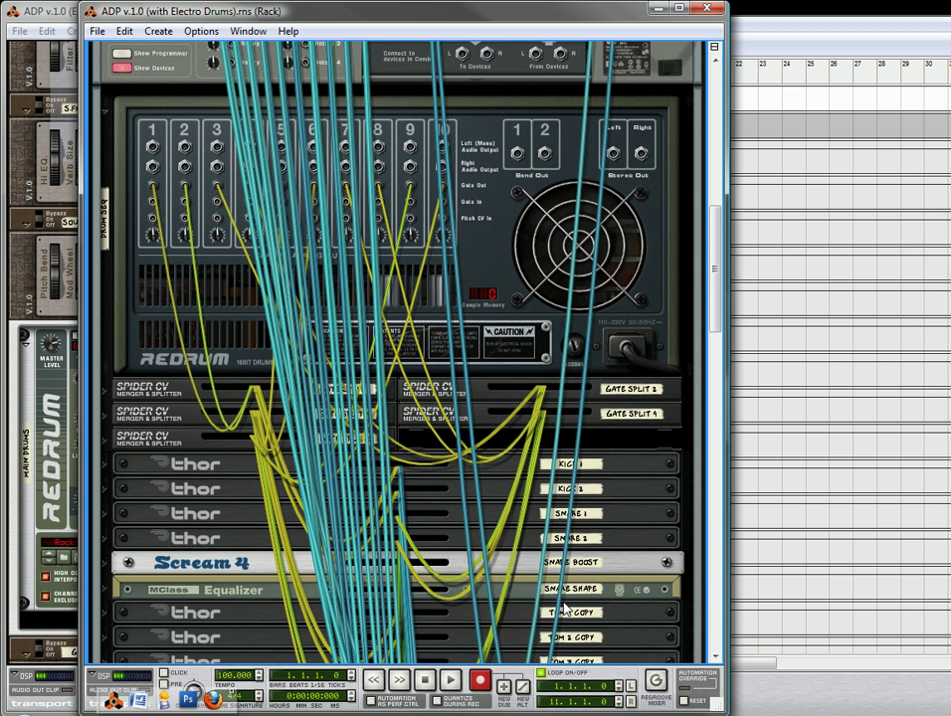
Flip the rack back to the front panels and start song playback.
key("Tab")
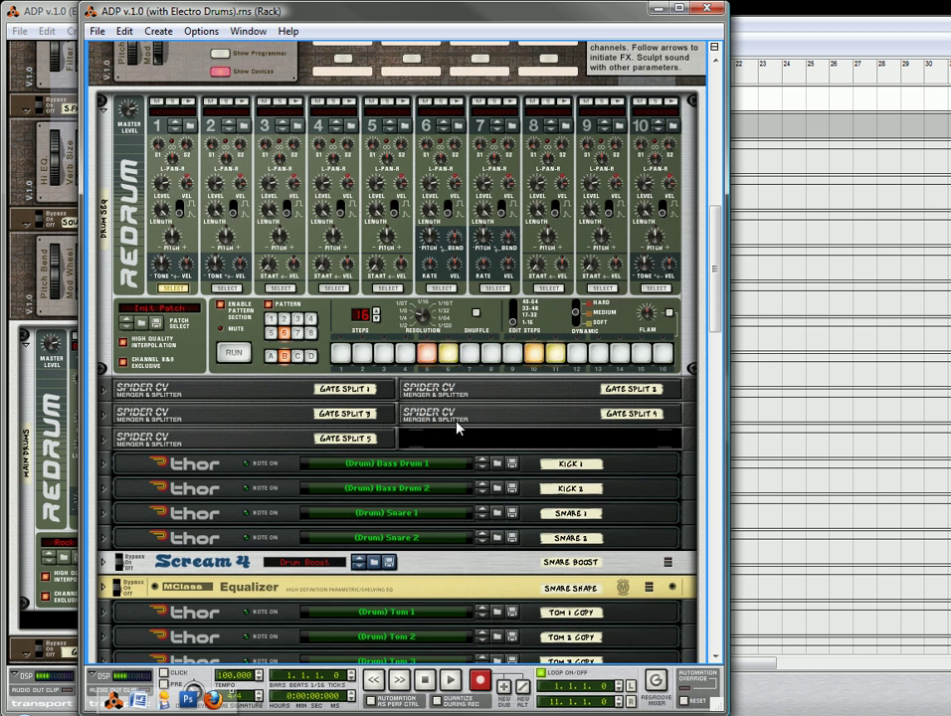
scroll(458, 417, "down", 5)
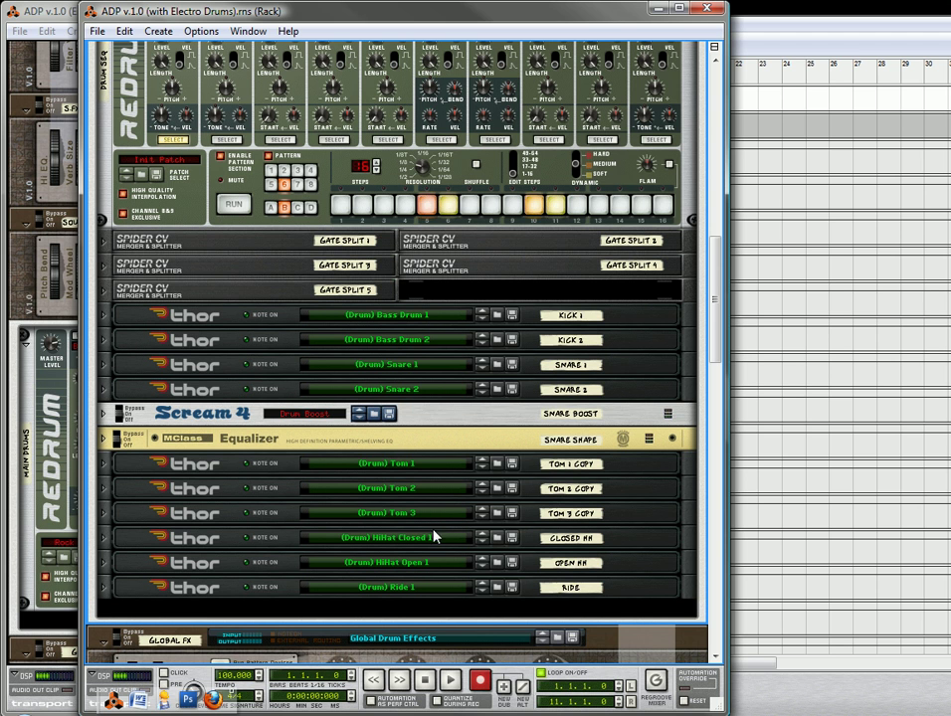
left_click(450, 681)
Adjust the Global FX reverb amount, raising Depth to 127 and Tape Comp Amount to 104.
scroll(396, 274, "down", 10)
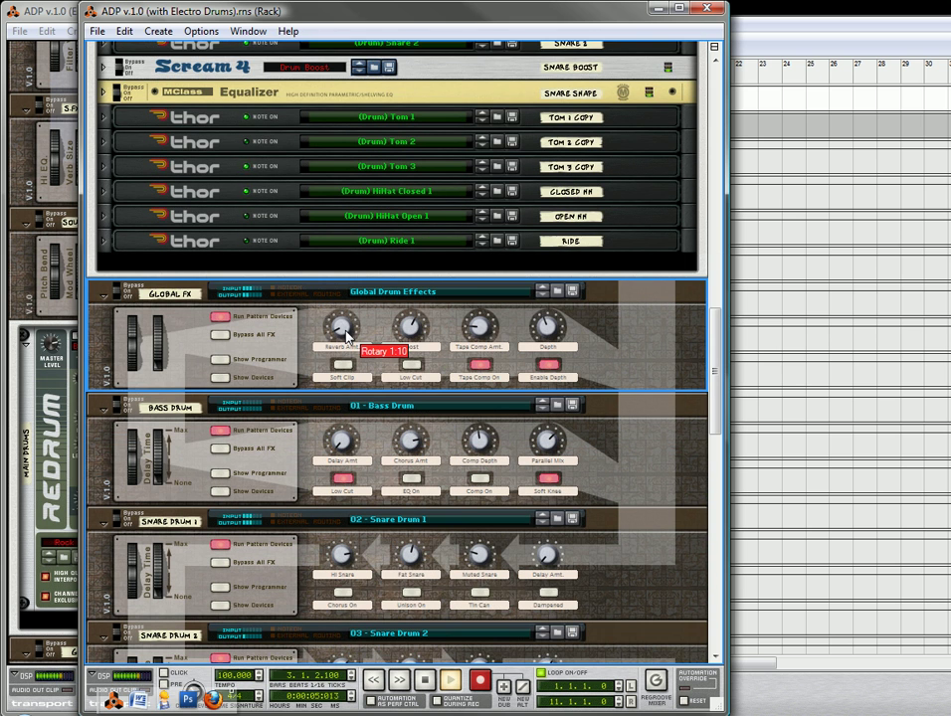
left_click_drag(348, 334, 357, 315)
left_click_drag(559, 324, 573, 348)
left_click_drag(488, 331, 489, 295)
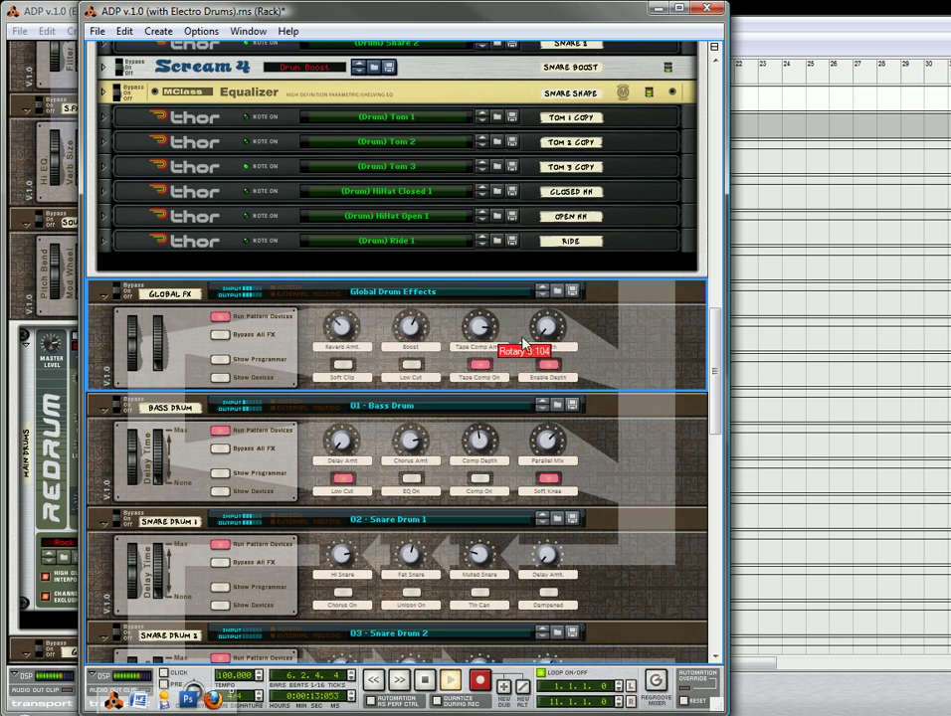
scroll(503, 313, "up", 2)
scroll(505, 320, "up", 3)
left_click_drag(712, 339, 712, 109)
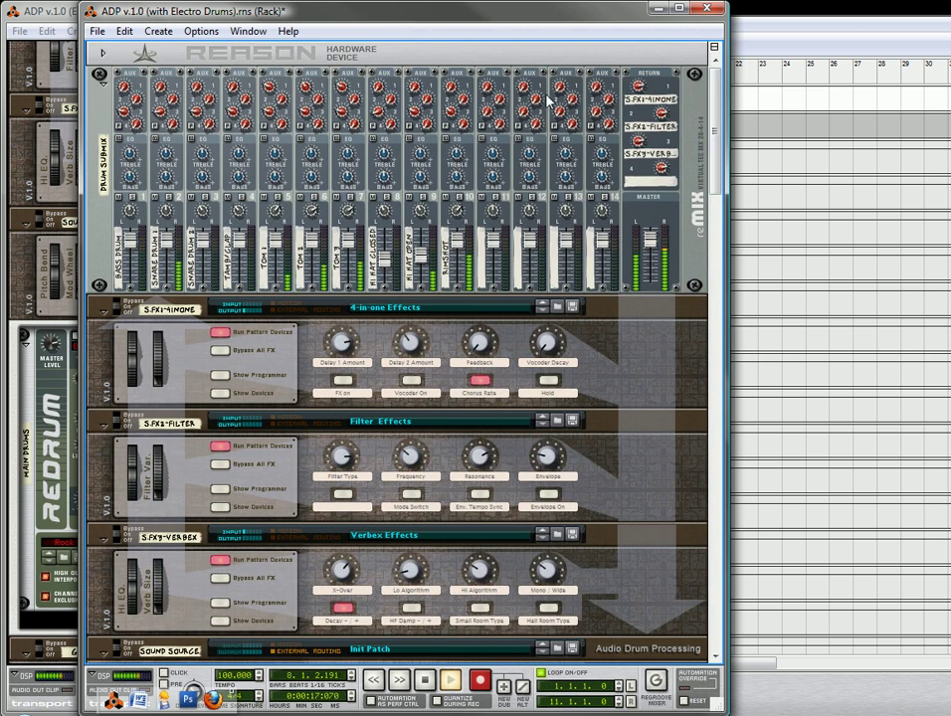
Raise the Drum Submix Aux 2 return to 6 and move down to the snare and tom combinators.
left_click(654, 111)
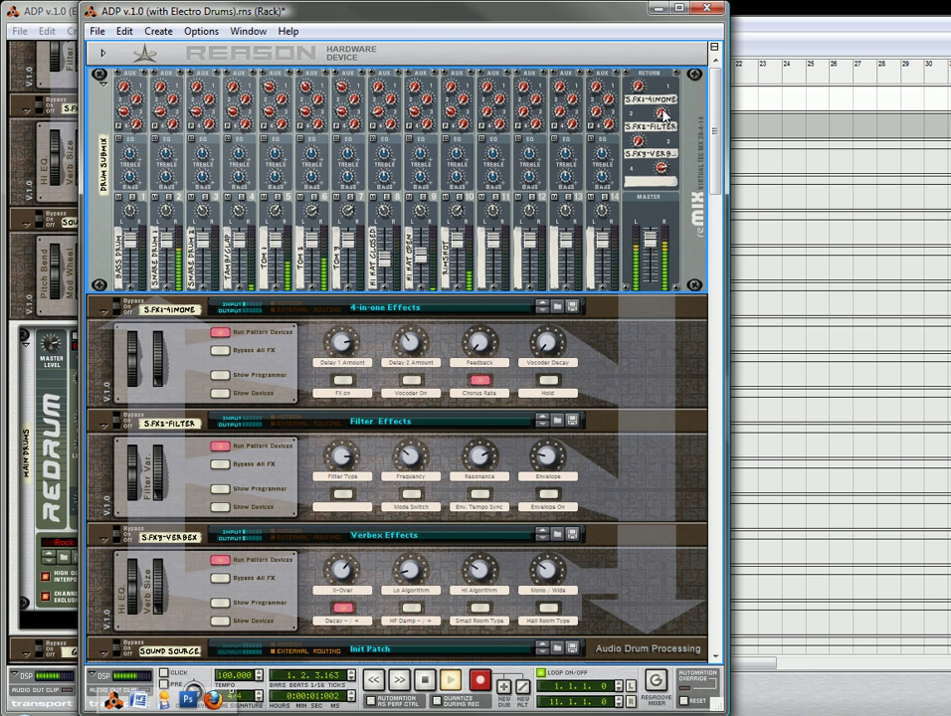
left_click_drag(660, 111, 662, 57)
left_click_drag(717, 132, 730, 450)
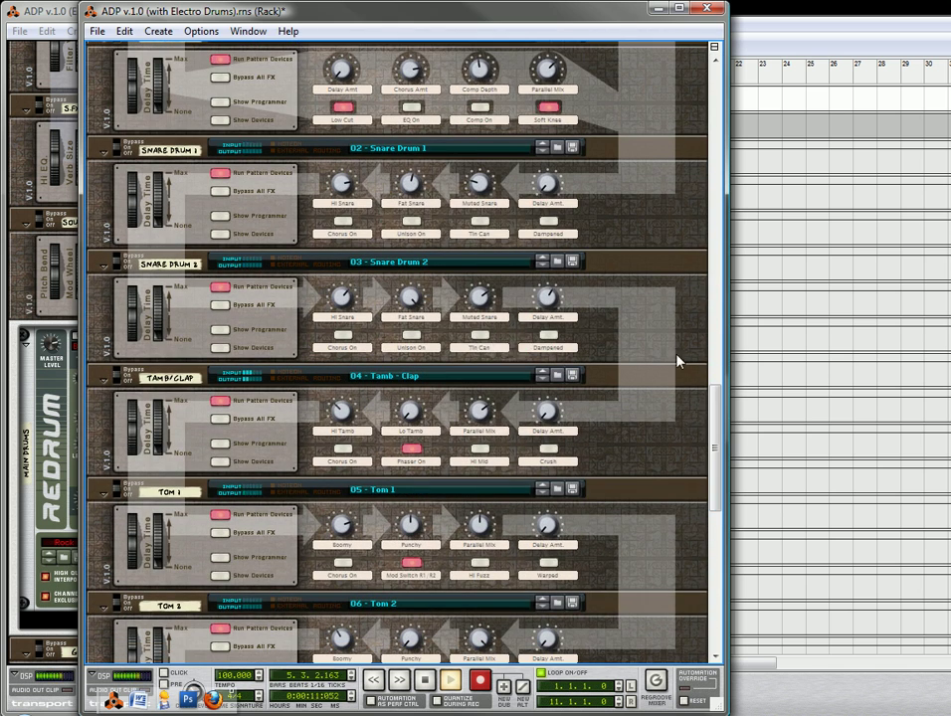
Solo Redrum drum channels 3 and 4.
left_click_drag(716, 401, 716, 250)
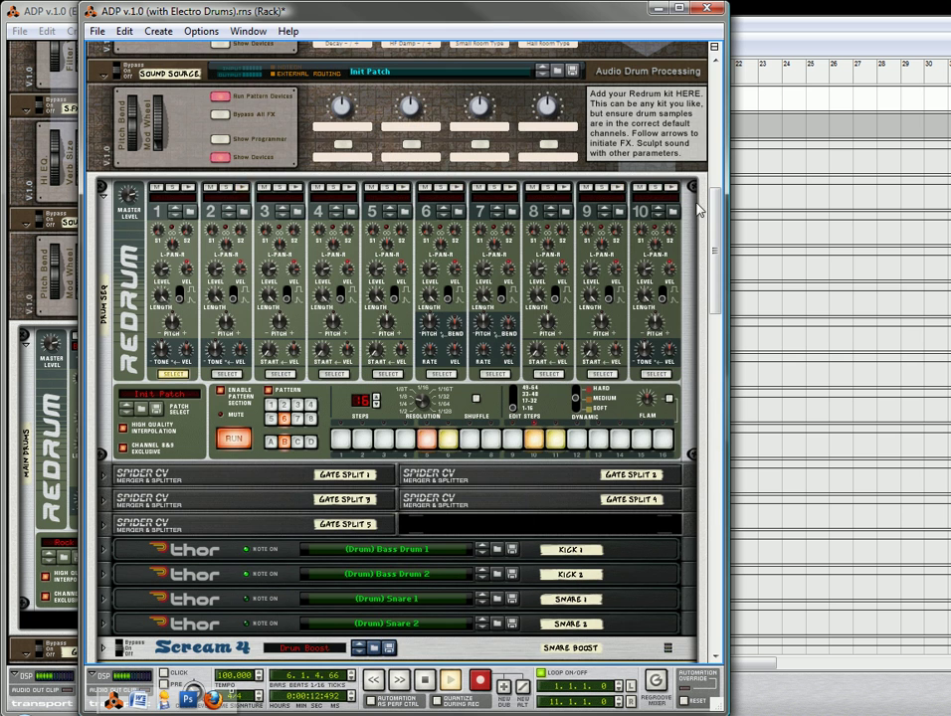
left_click(271, 190)
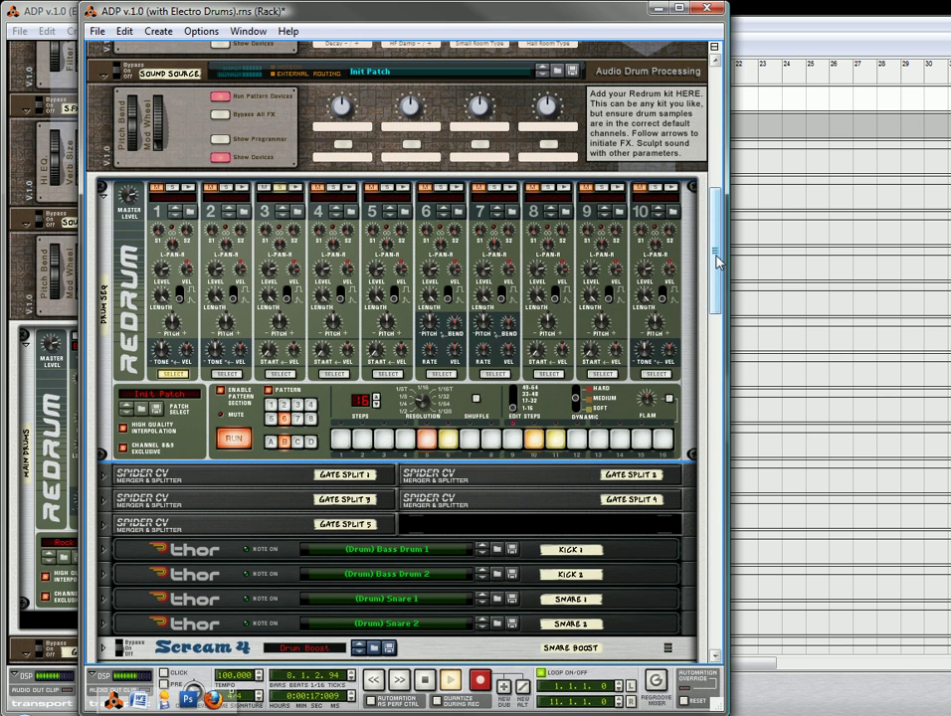
left_click(339, 191)
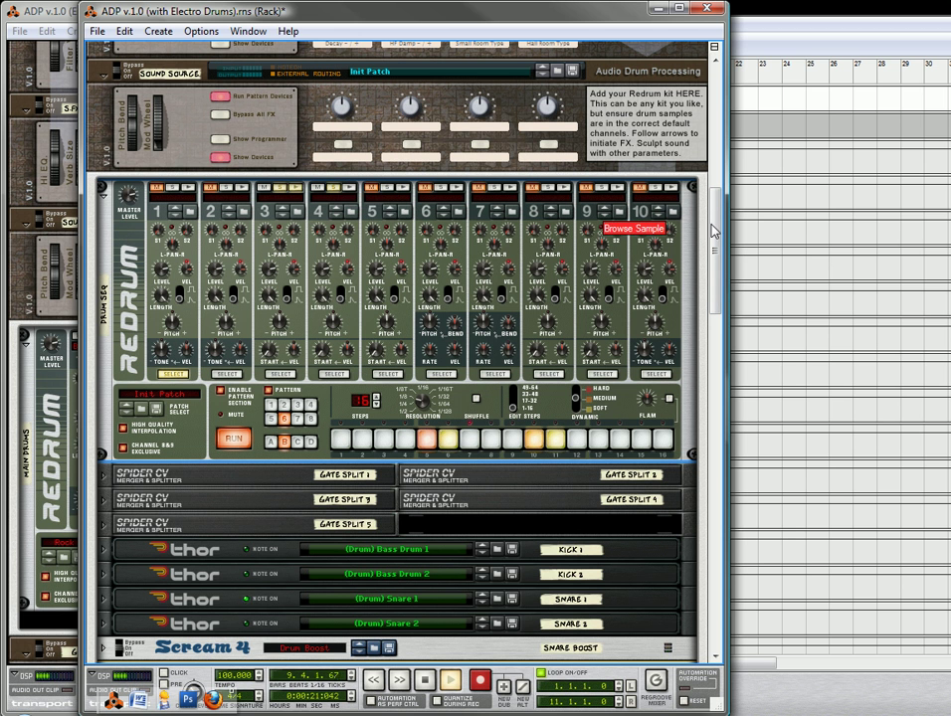
Turn on Hi Mid and Crush for Tamb/Clap and nudge its Hi Tamb amount.
left_click_drag(716, 239, 726, 416)
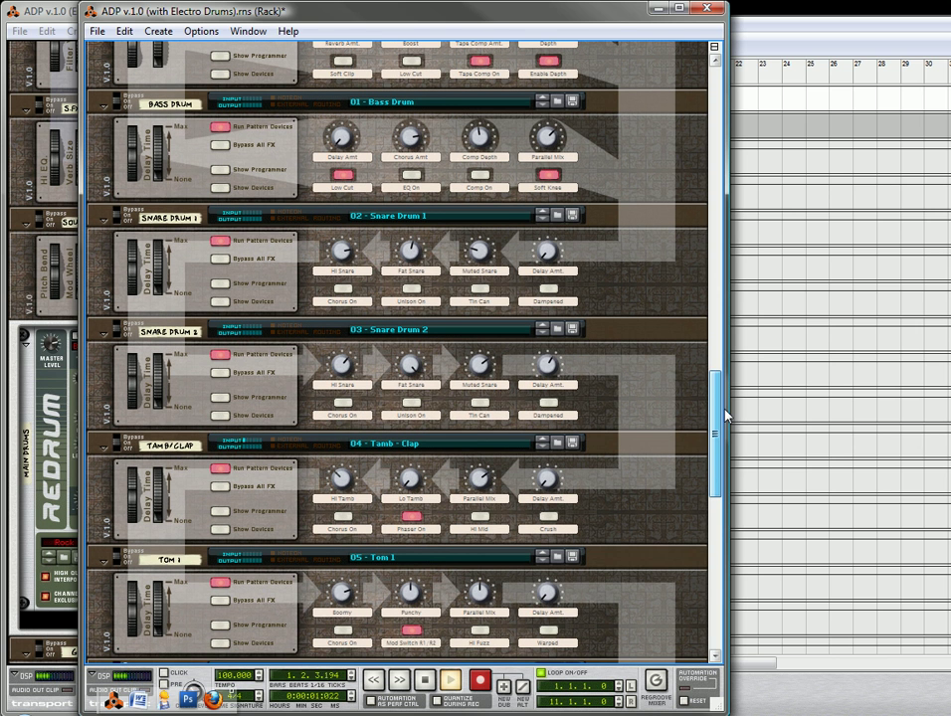
left_click(477, 524)
left_click(477, 517)
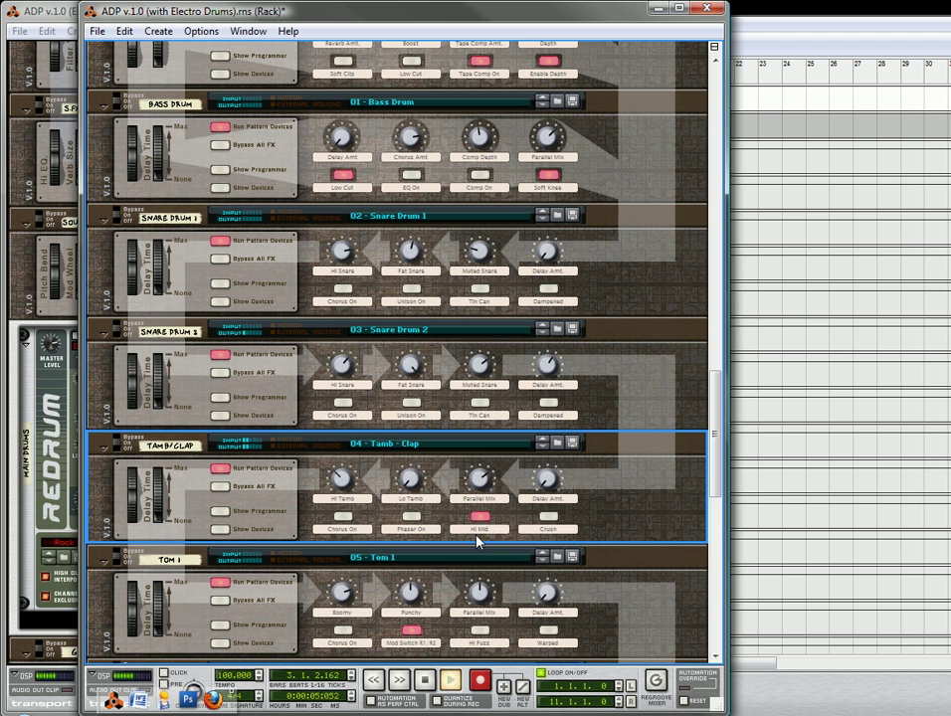
left_click(548, 517)
left_click_drag(347, 485, 347, 473)
Enable Dampened for Snare Drum 2, trying Tin Can and switching it back off.
left_click_drag(717, 456, 717, 268)
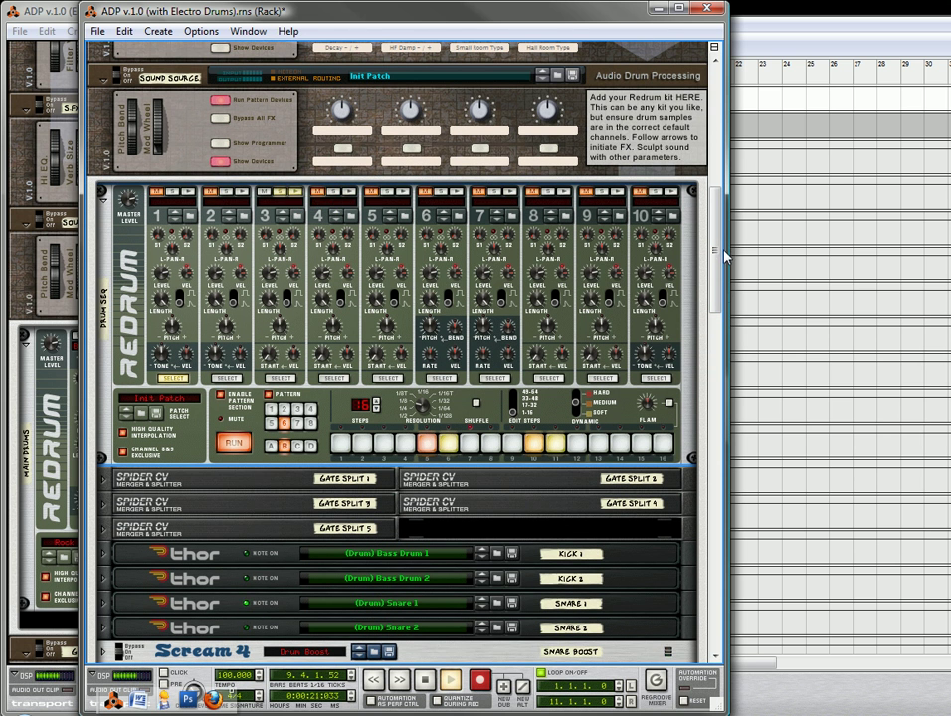
left_click_drag(724, 256, 733, 481)
scroll(617, 407, "up", 3)
left_click(479, 335)
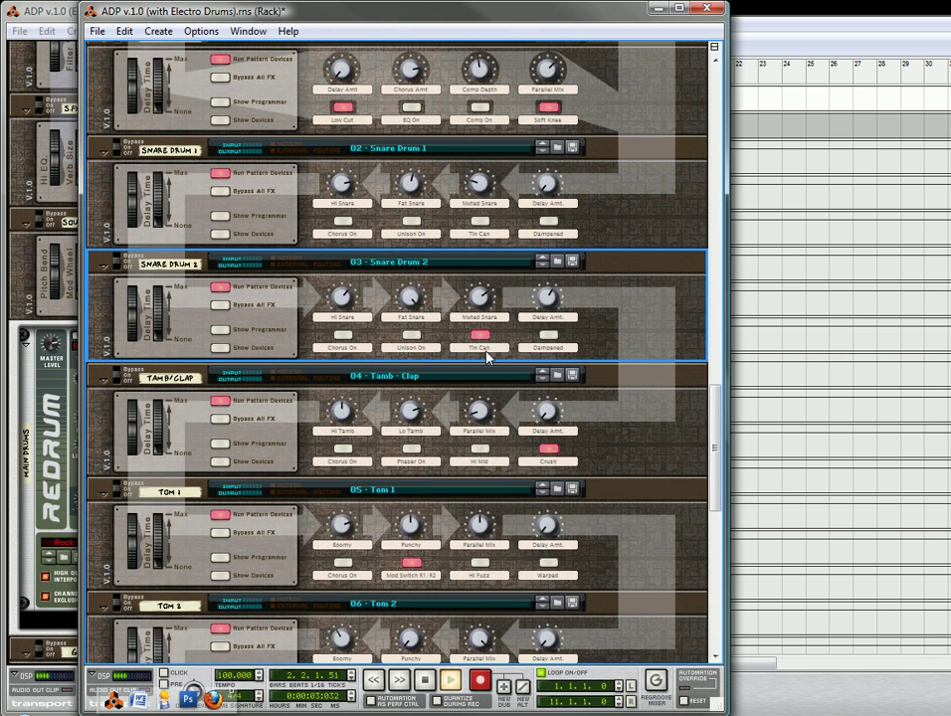
mouse_move(485, 288)
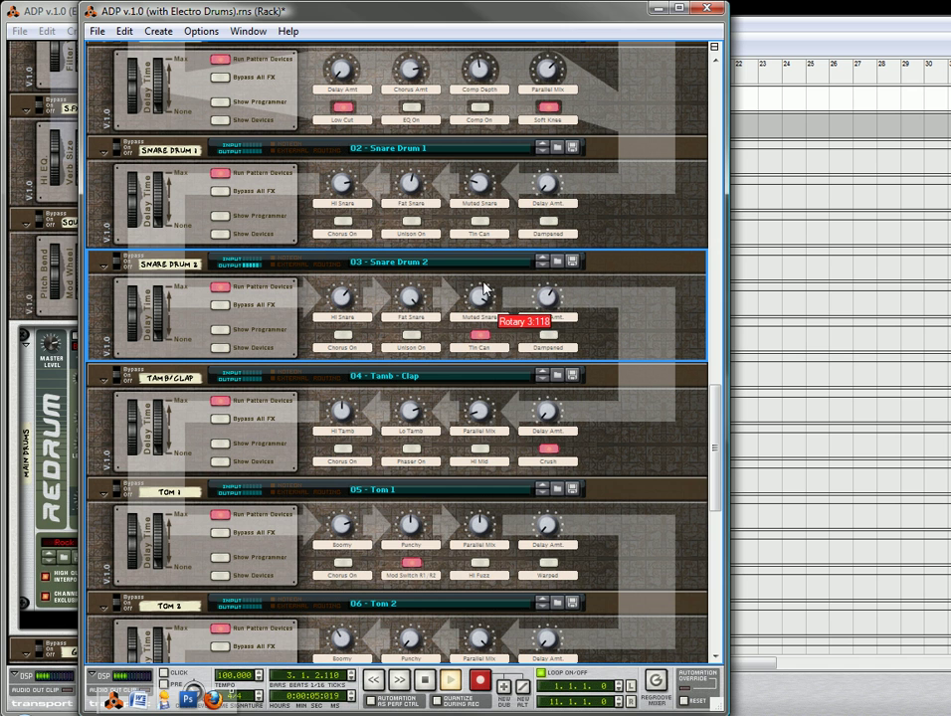
left_click(547, 335)
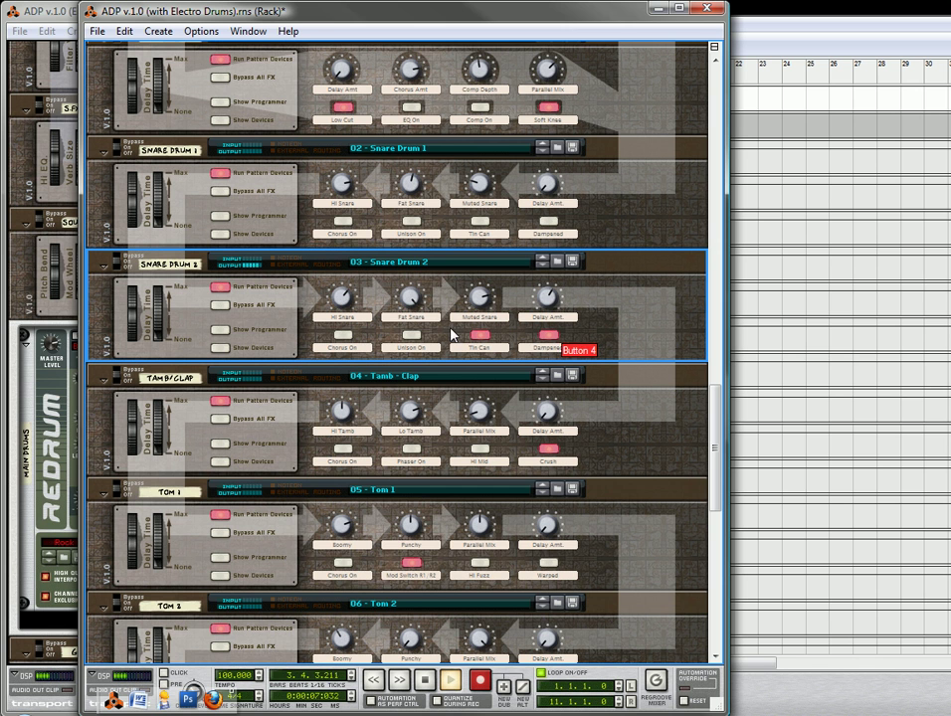
mouse_move(343, 309)
left_click(480, 335)
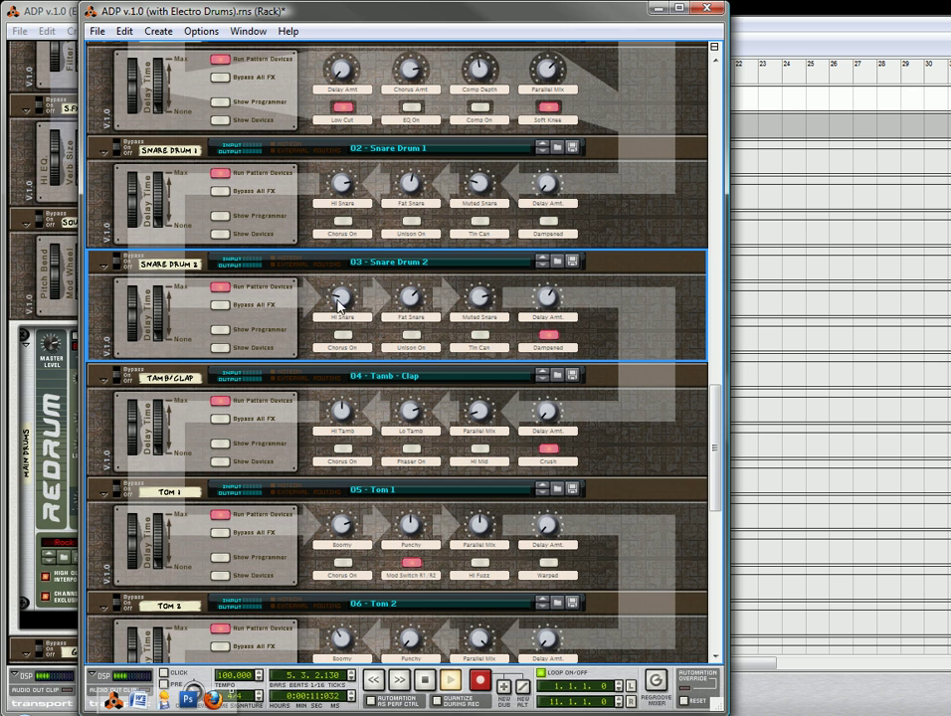
mouse_move(437, 312)
mouse_move(156, 320)
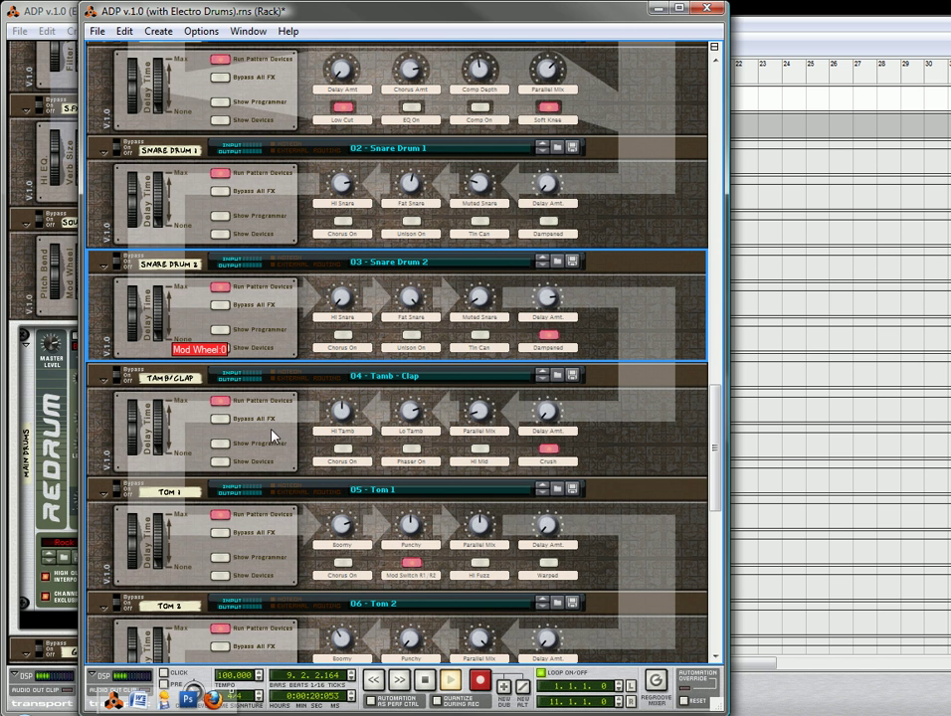
left_click_drag(711, 406, 714, 214)
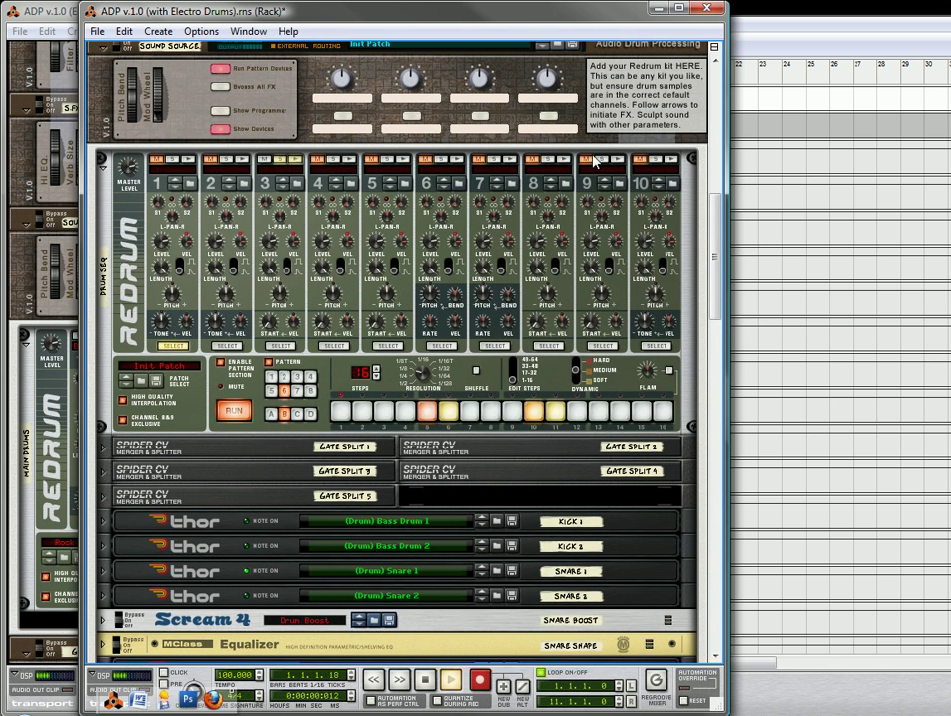
Stop the song playback.
left_click(424, 680)
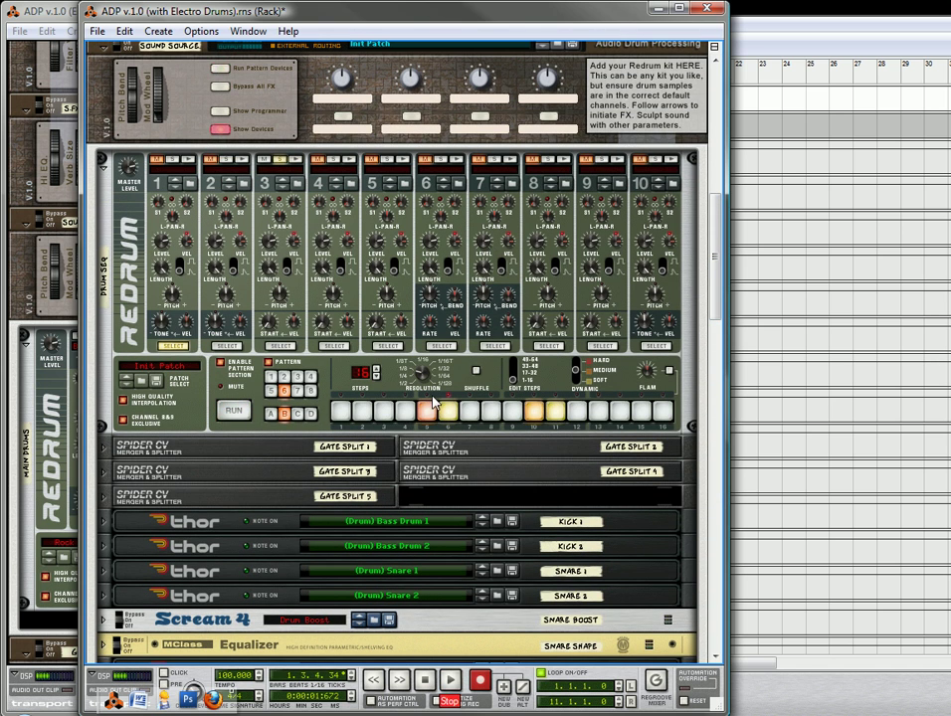
scroll(438, 284, "down", 3)
scroll(428, 269, "down", 6)
scroll(333, 320, "up", 3)
scroll(333, 320, "up", 9)
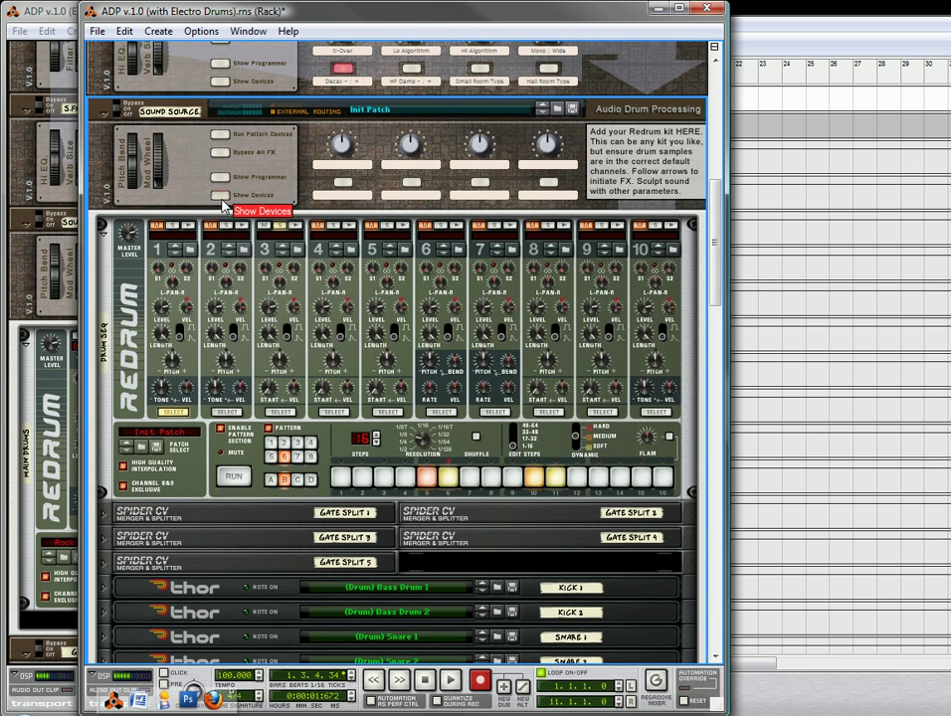
Collapse the Sound Source combinator's Redrum and Thor devices and review the drum effect chains.
left_click(217, 195)
scroll(547, 238, "down", 1)
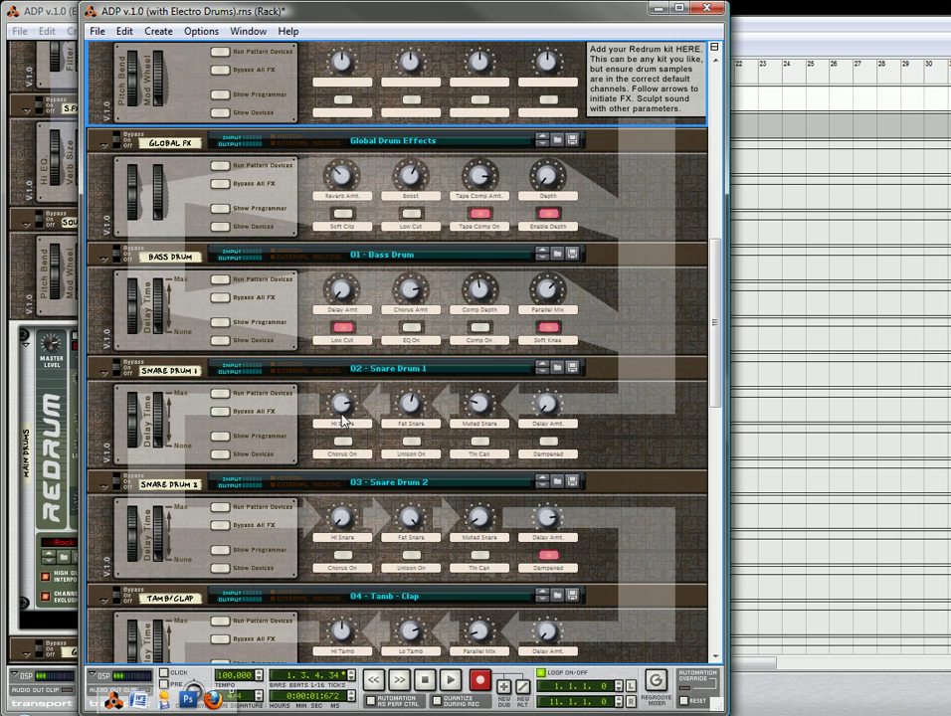
scroll(436, 383, "down", 15)
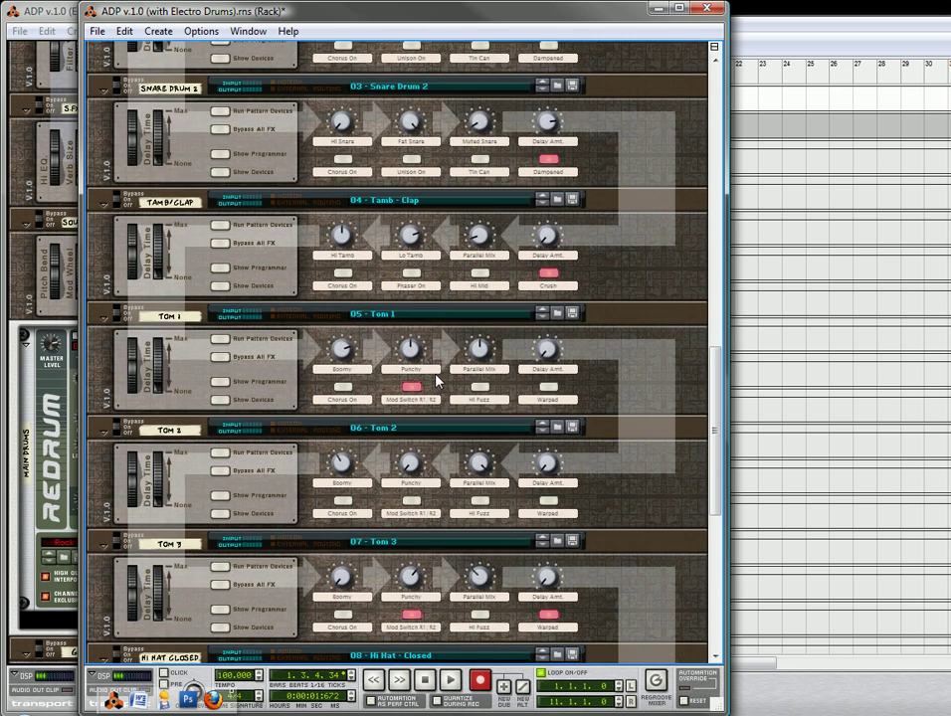
scroll(435, 376, "down", 5)
scroll(230, 332, "down", 9)
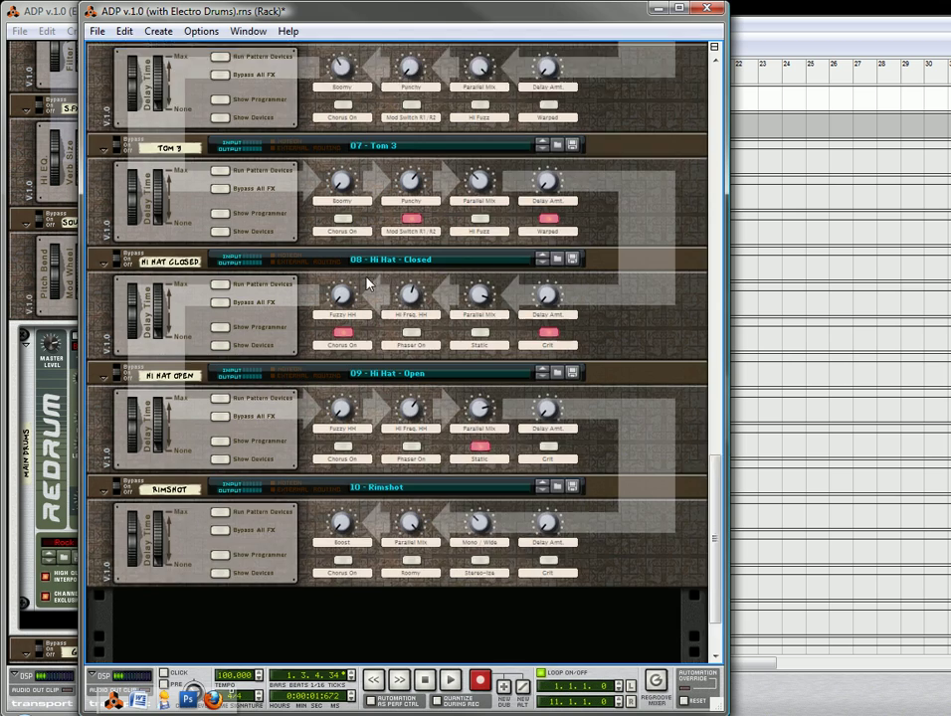
scroll(368, 285, "up", 10)
scroll(722, 378, "up", 2)
left_click_drag(724, 374, 741, 105)
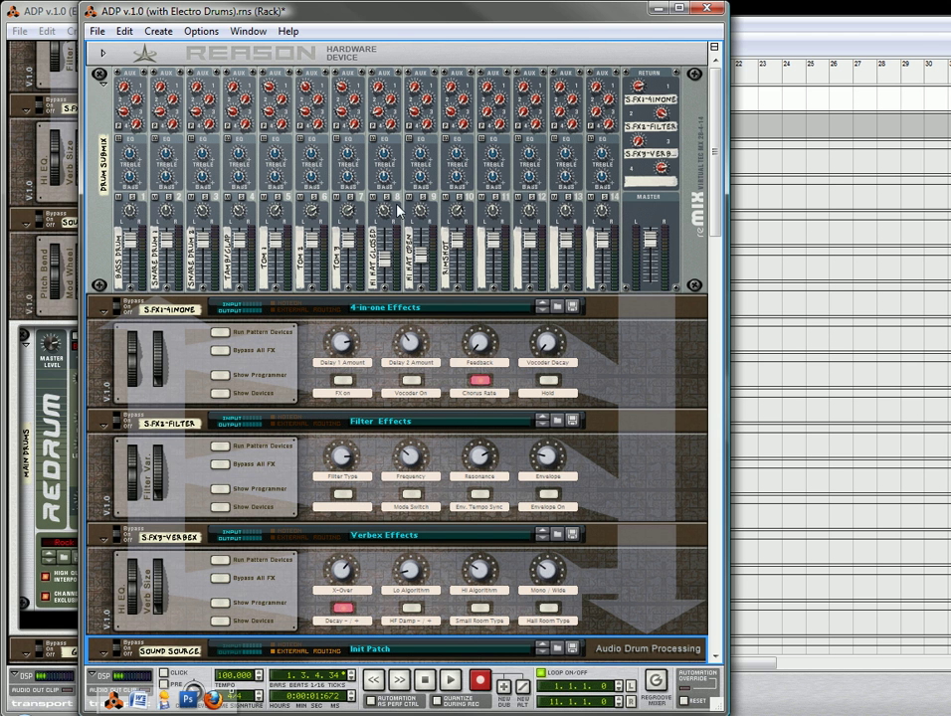
scroll(478, 331, "down", 2)
scroll(498, 318, "down", 2)
scroll(502, 317, "down", 7)
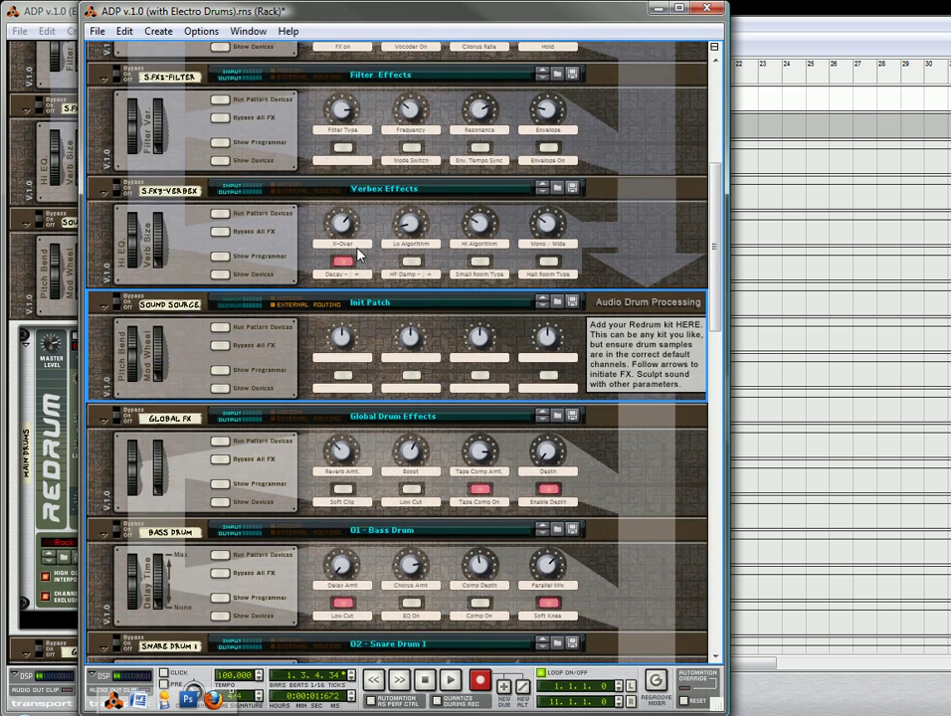
scroll(363, 242, "down", 2)
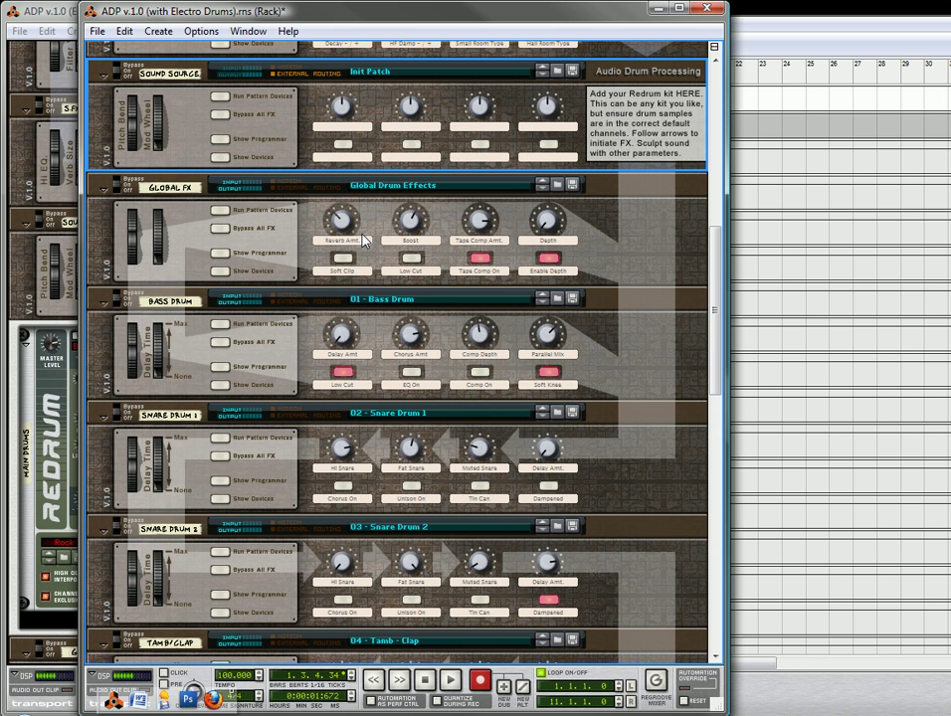
scroll(378, 248, "down", 8)
scroll(402, 338, "down", 6)
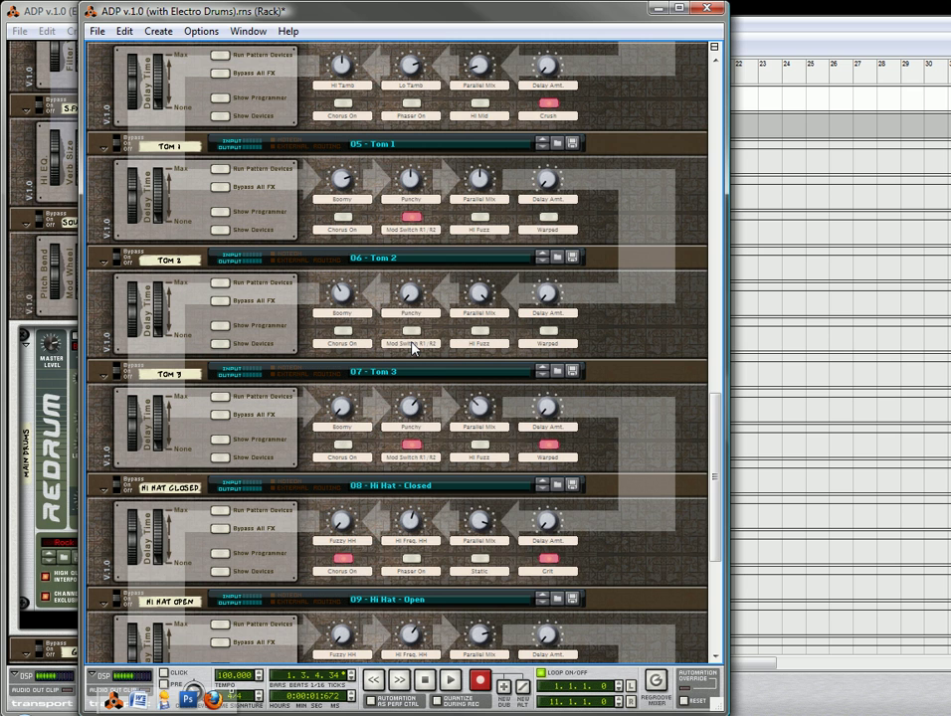
scroll(413, 343, "up", 3)
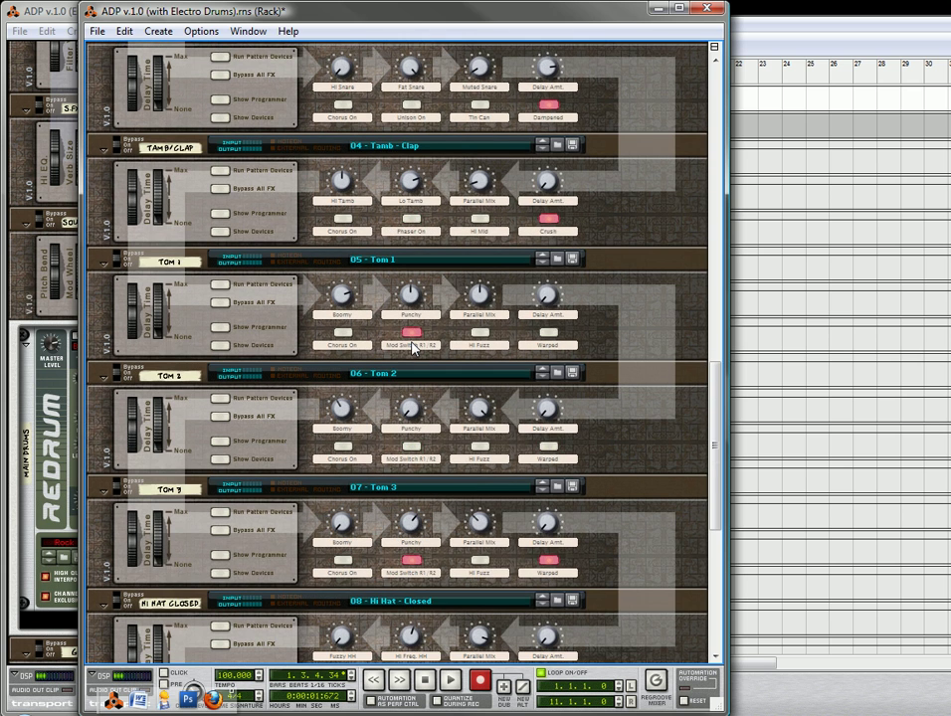
left_click_drag(720, 405, 725, 211)
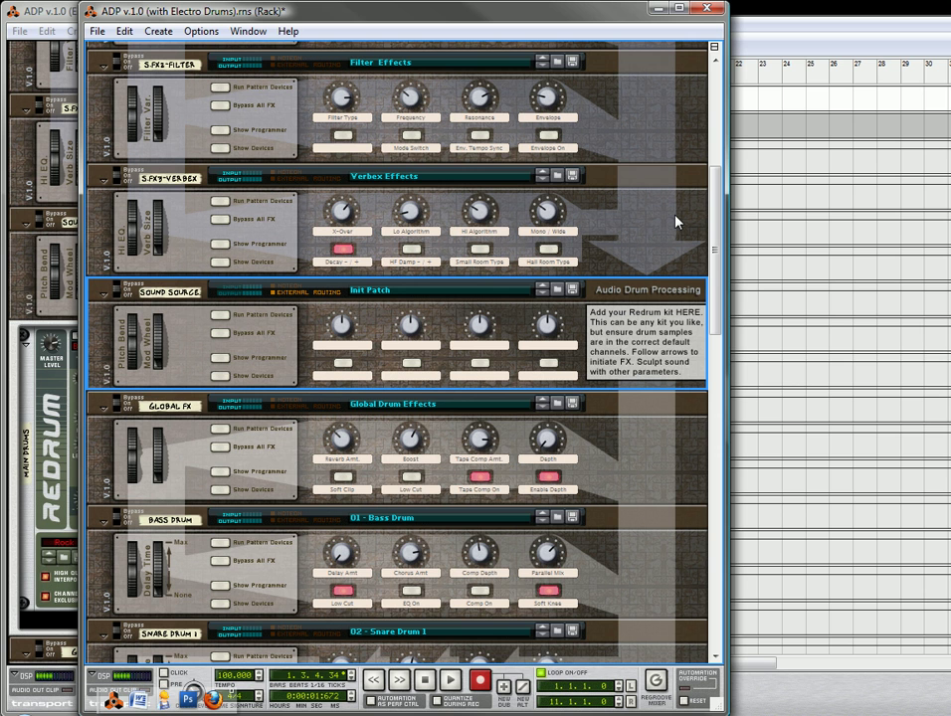